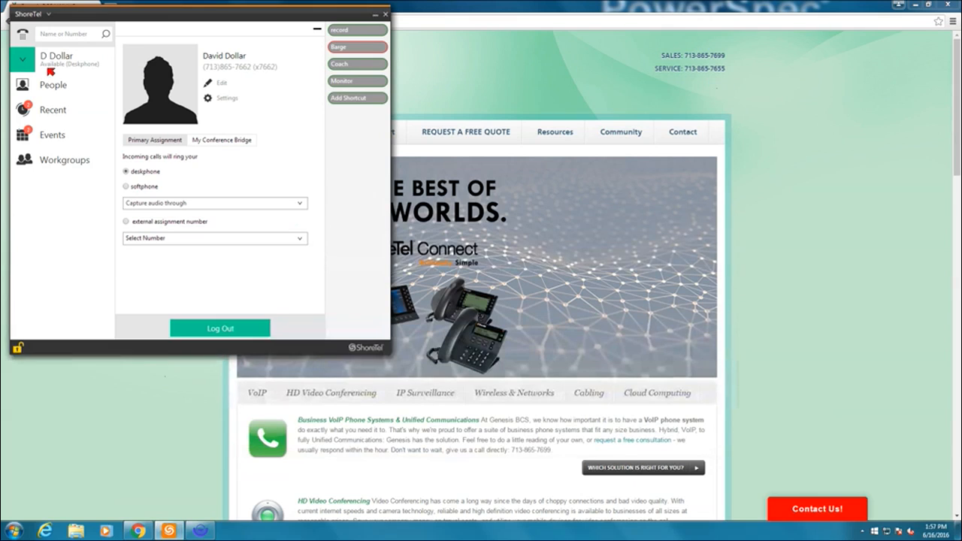
# - In the account access settings, add the colleague found by searching "lily" to the users allowed to change the availability state
pyautogui.click(52, 85)
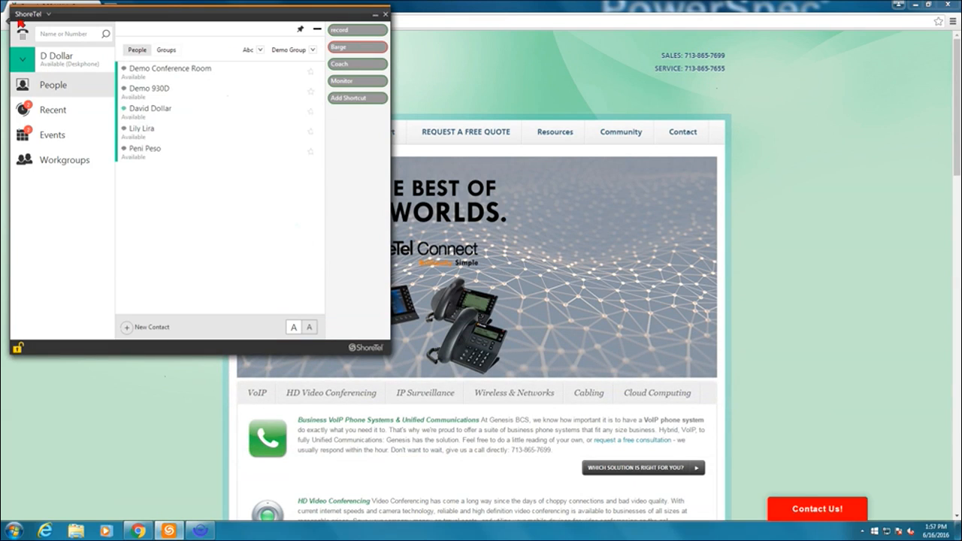
pyautogui.click(34, 15)
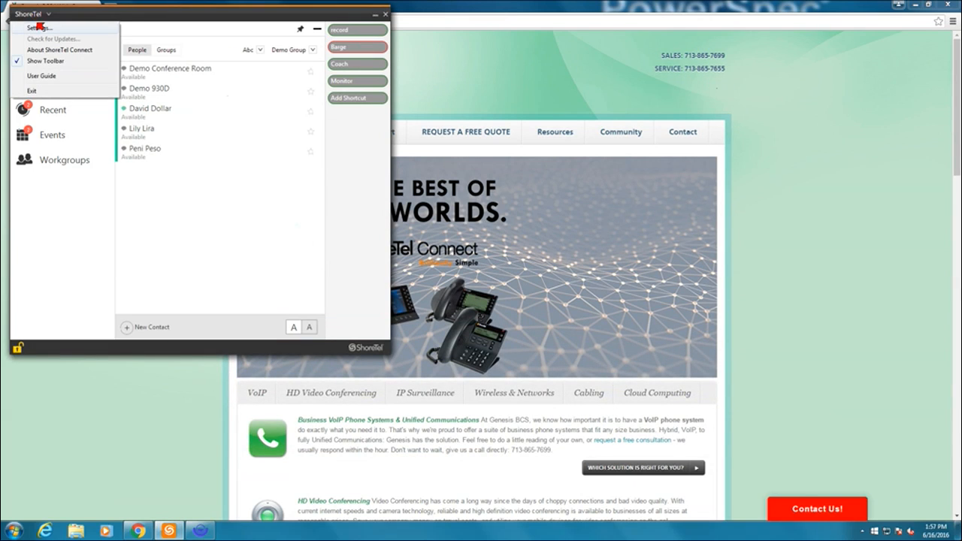
pyautogui.click(43, 29)
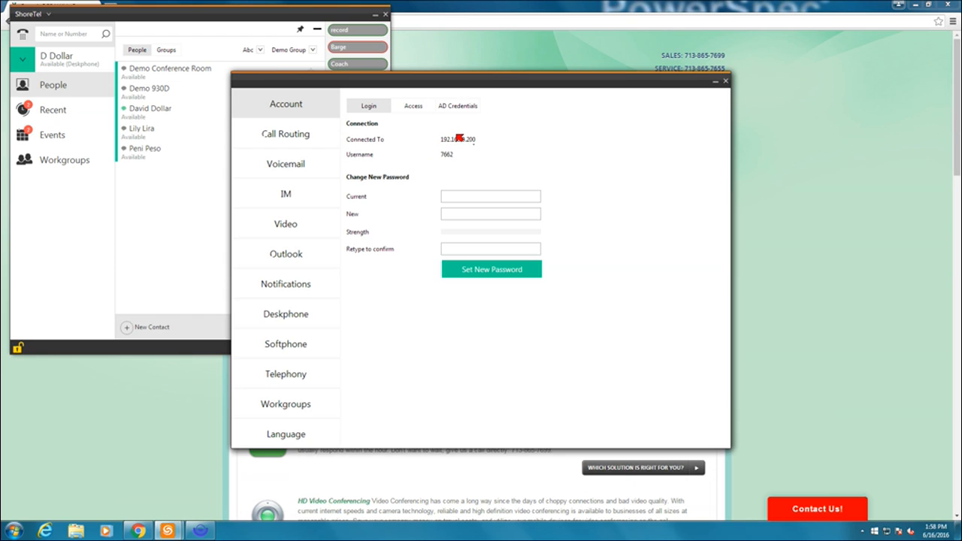
pyautogui.click(415, 109)
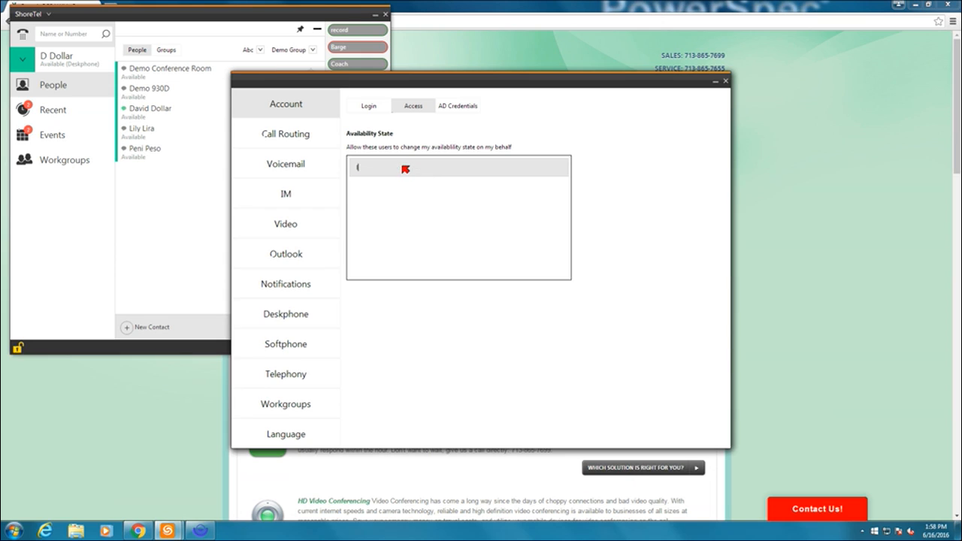
pyautogui.write('lily')
pyautogui.click(384, 185)
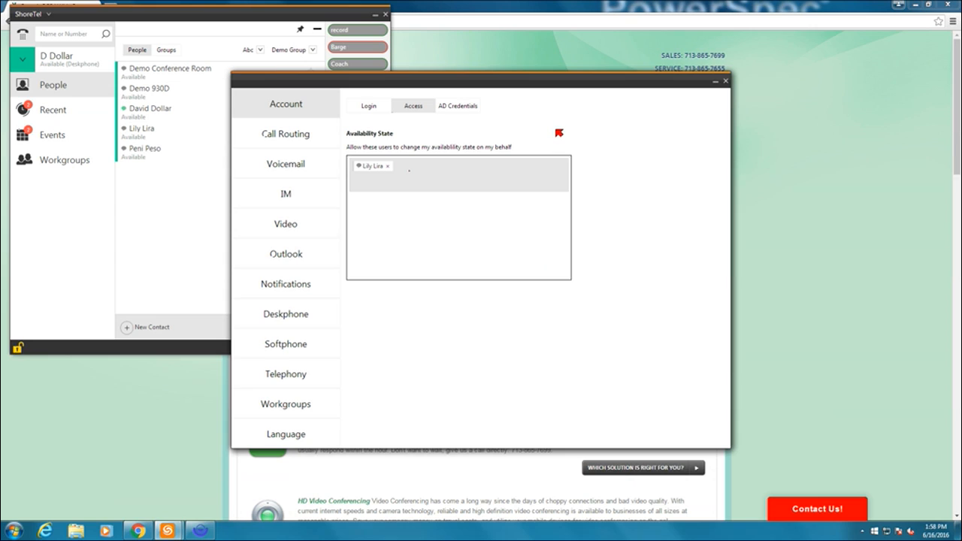
# - Review the AD credentials form and the call routing settings, including the Out of Office routing and the power rules
pyautogui.click(464, 112)
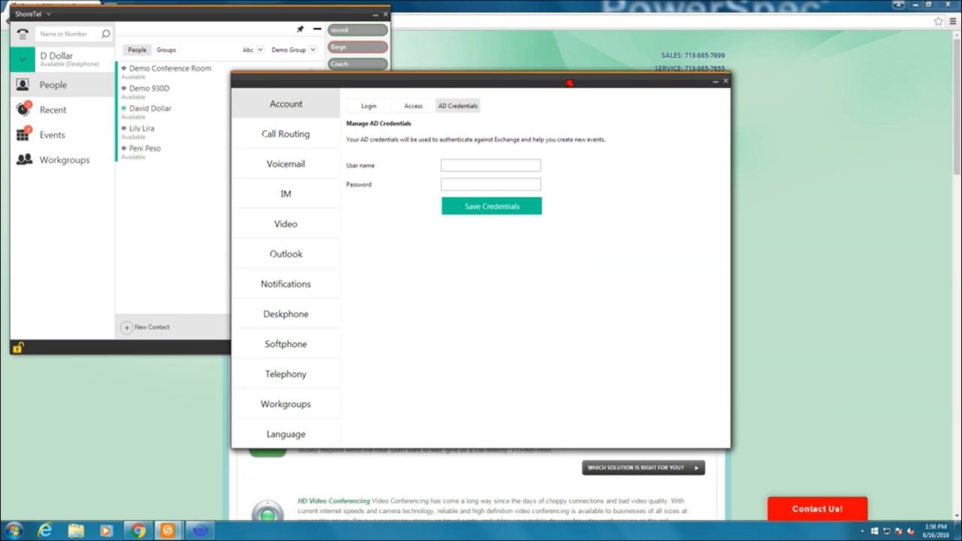
pyautogui.click(305, 134)
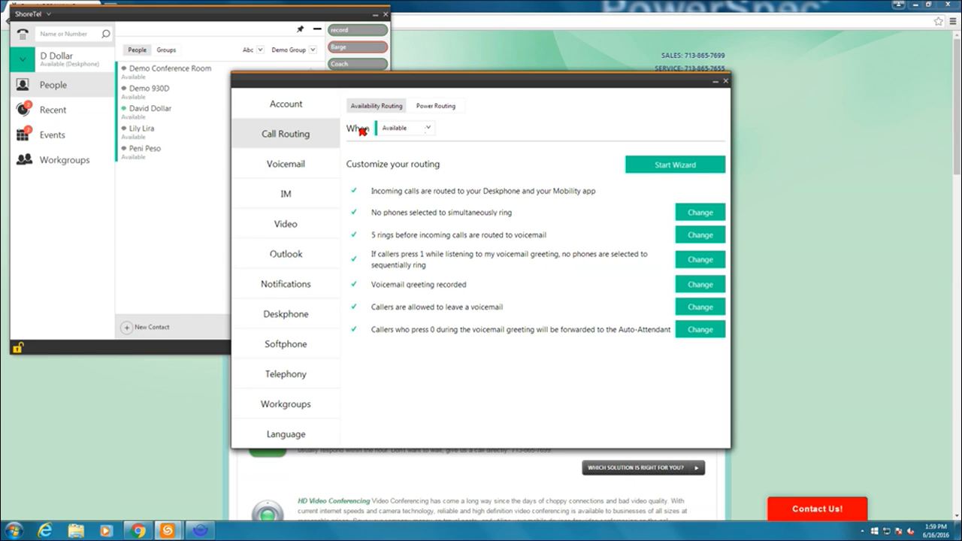
pyautogui.click(415, 132)
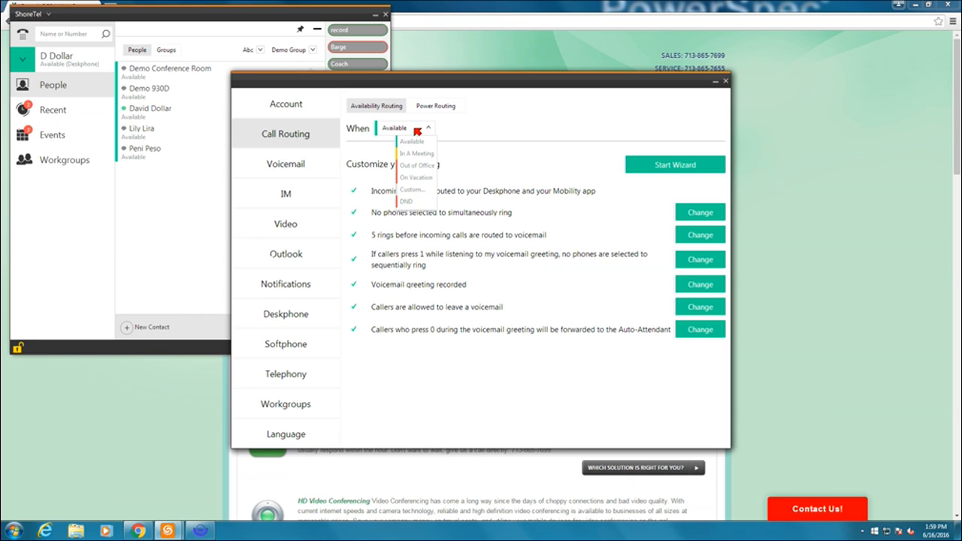
pyautogui.click(426, 167)
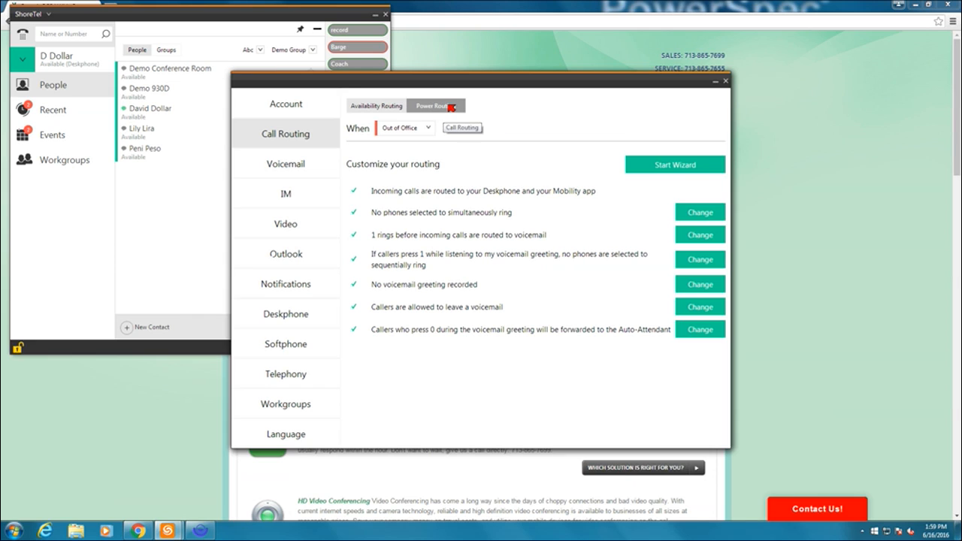
pyautogui.click(452, 108)
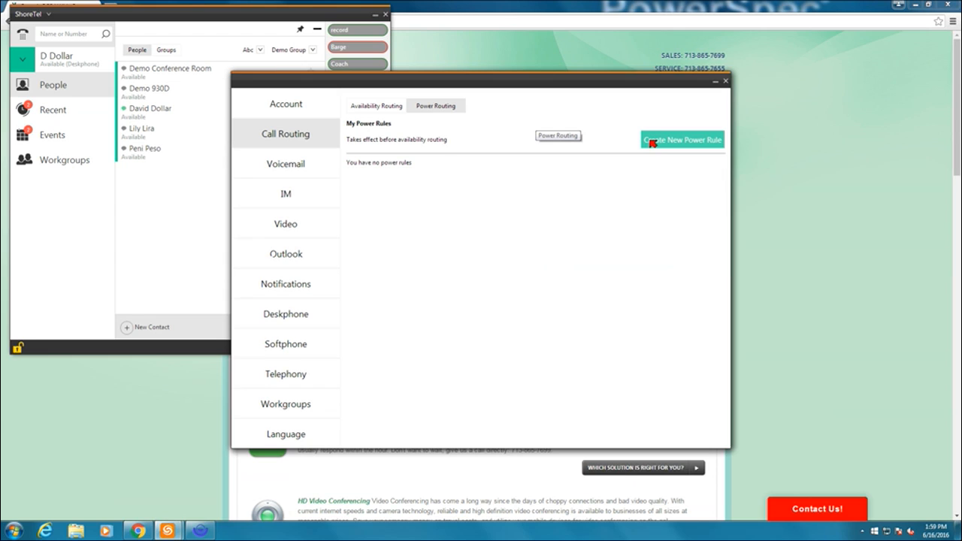
pyautogui.click(400, 111)
# - Try to record a name for the default voicemail greeting in the voicemail setup and discard the recording
pyautogui.click(293, 167)
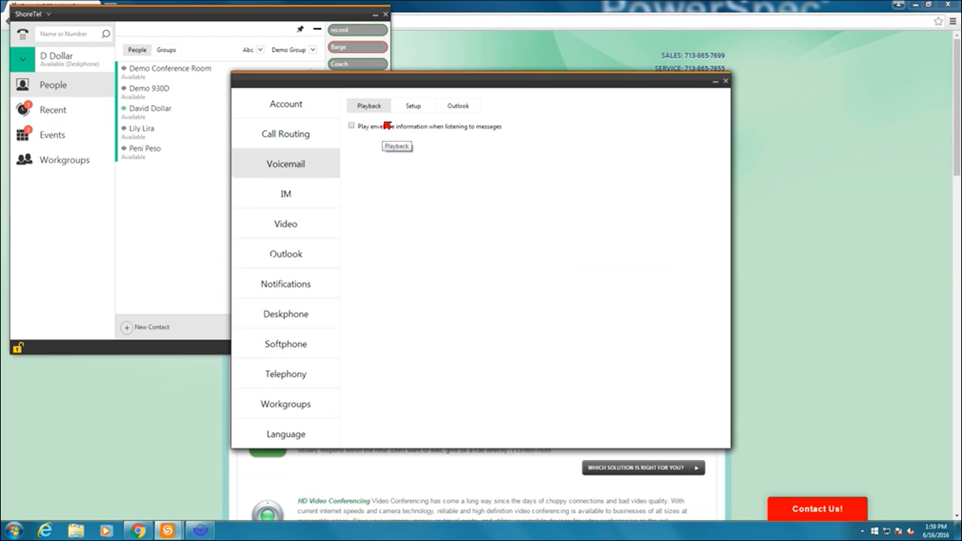
pyautogui.click(415, 106)
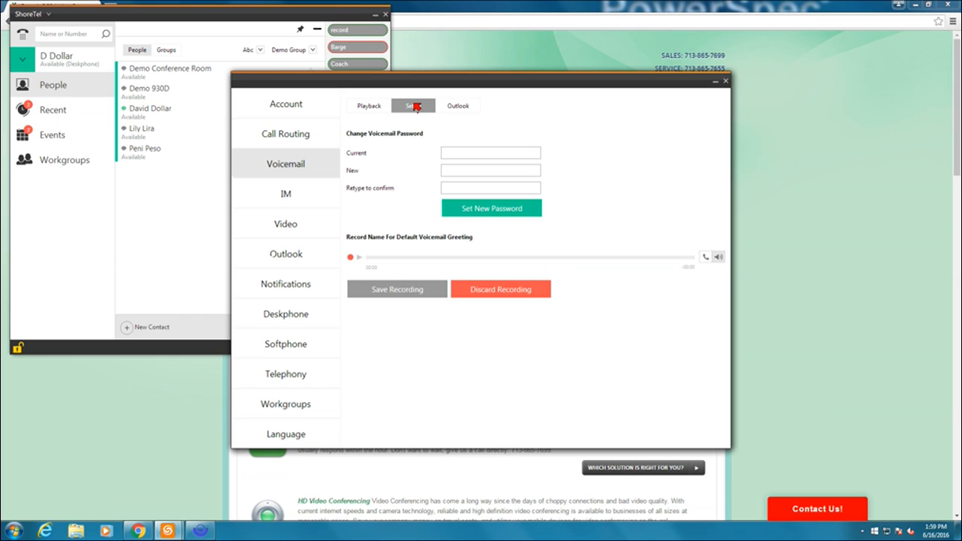
pyautogui.click(459, 153)
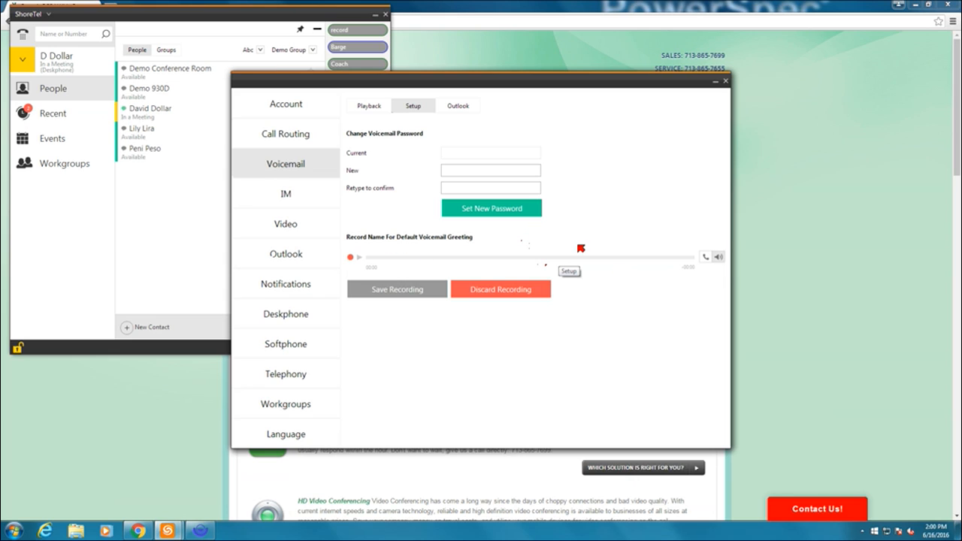
pyautogui.click(351, 259)
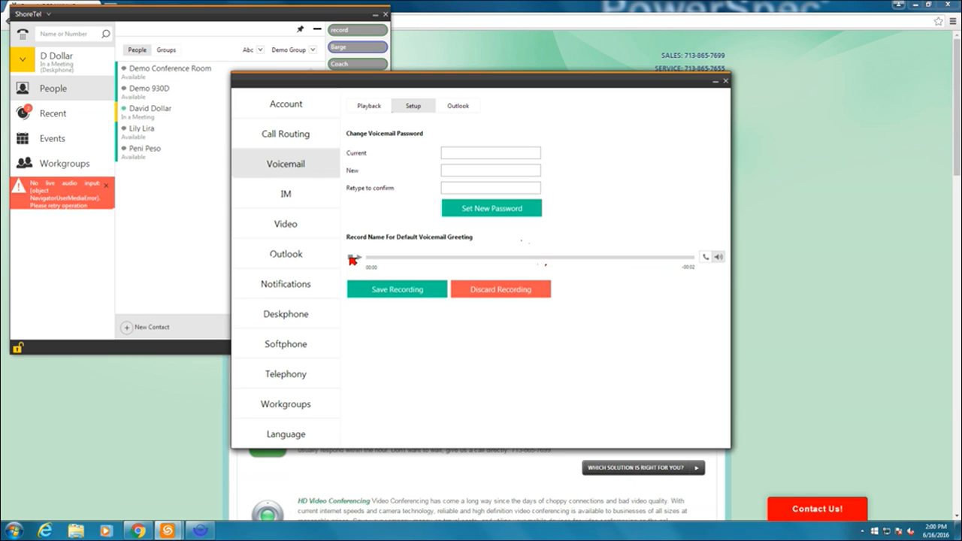
pyautogui.click(350, 258)
pyautogui.click(481, 287)
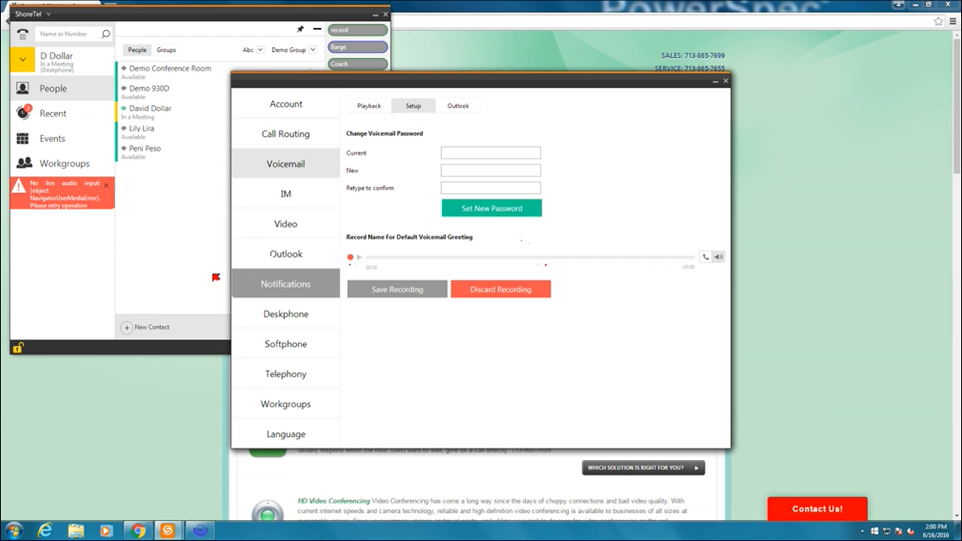
pyautogui.click(107, 184)
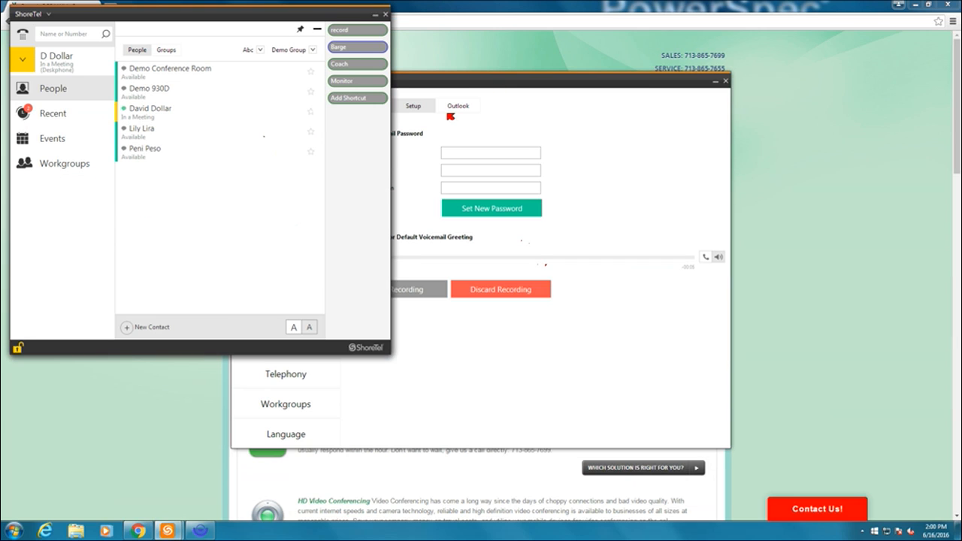
pyautogui.click(505, 85)
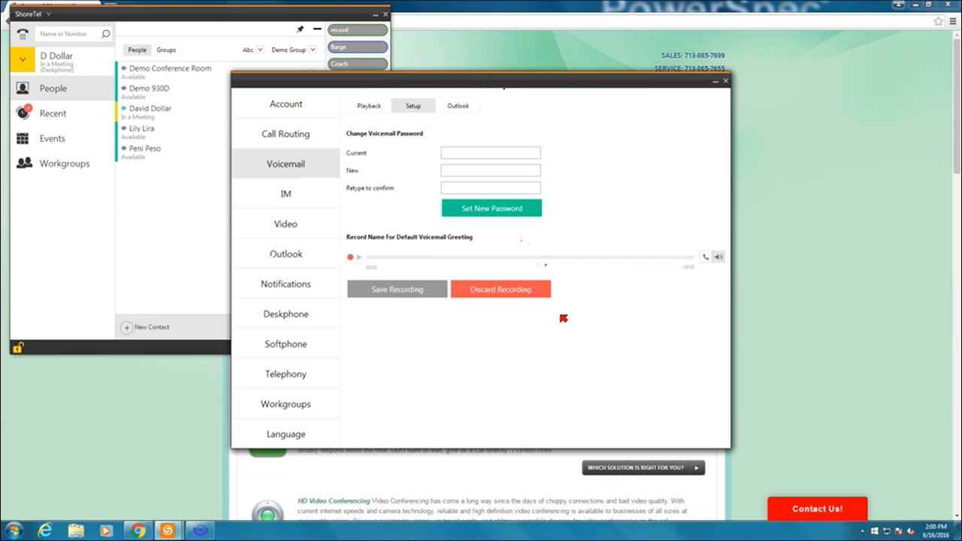
# - Turn off showing voicemails inline in the Outlook inbox
pyautogui.click(460, 106)
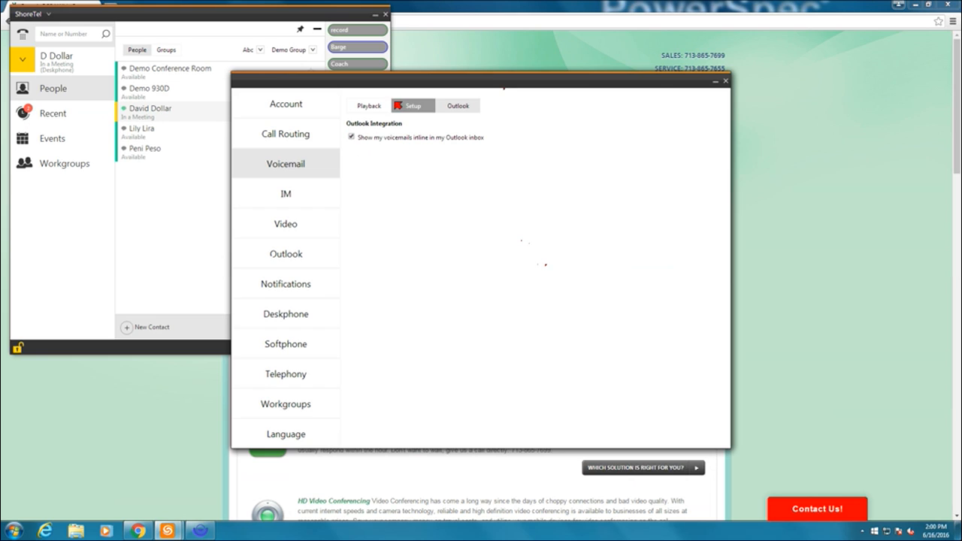
pyautogui.click(351, 137)
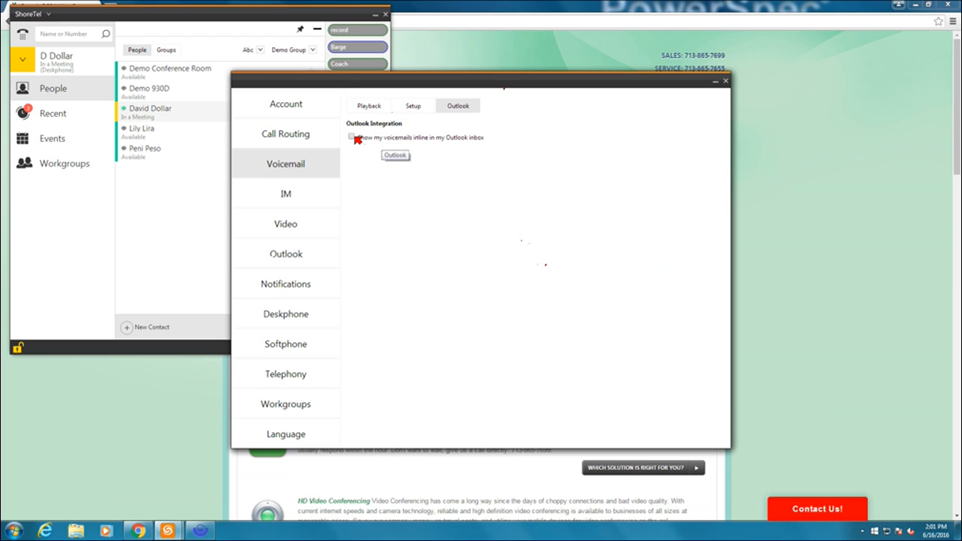
# - After checking the IM and Video settings, expand the Outlook contact folders and turn off syncing of Outlook contacts
pyautogui.click(301, 198)
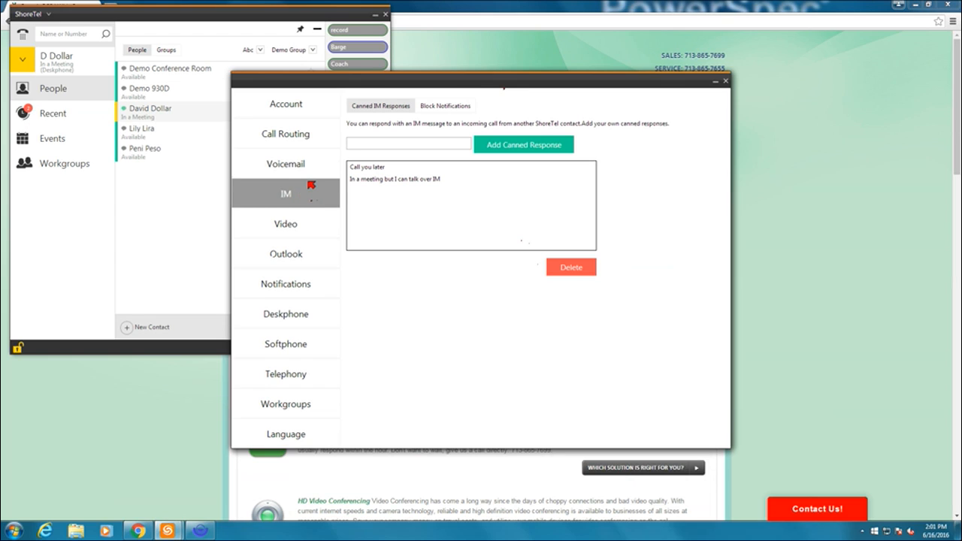
pyautogui.click(295, 220)
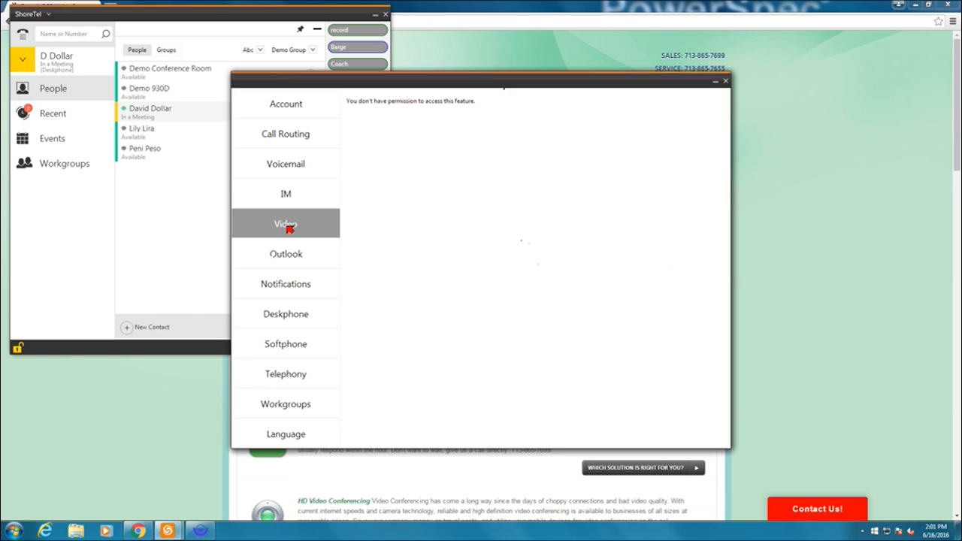
pyautogui.click(298, 250)
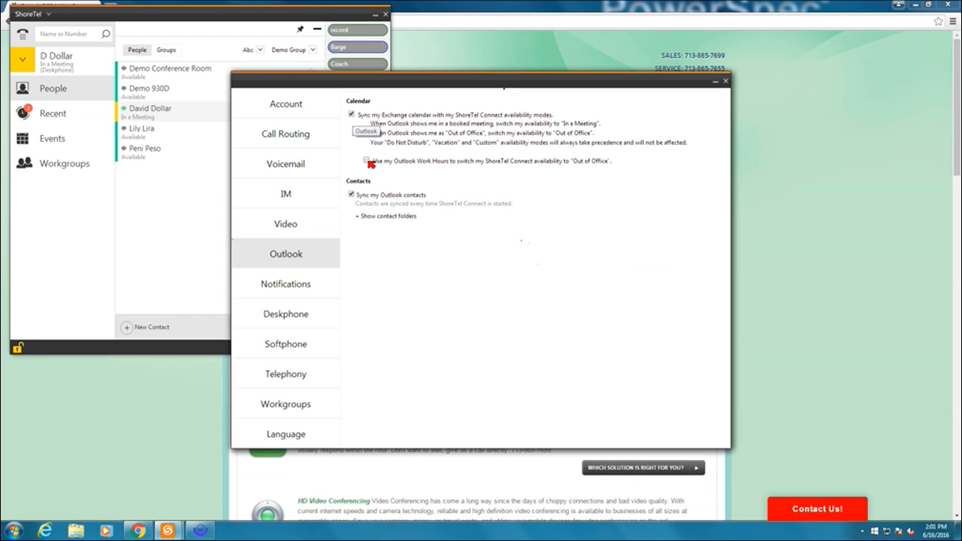
pyautogui.click(362, 217)
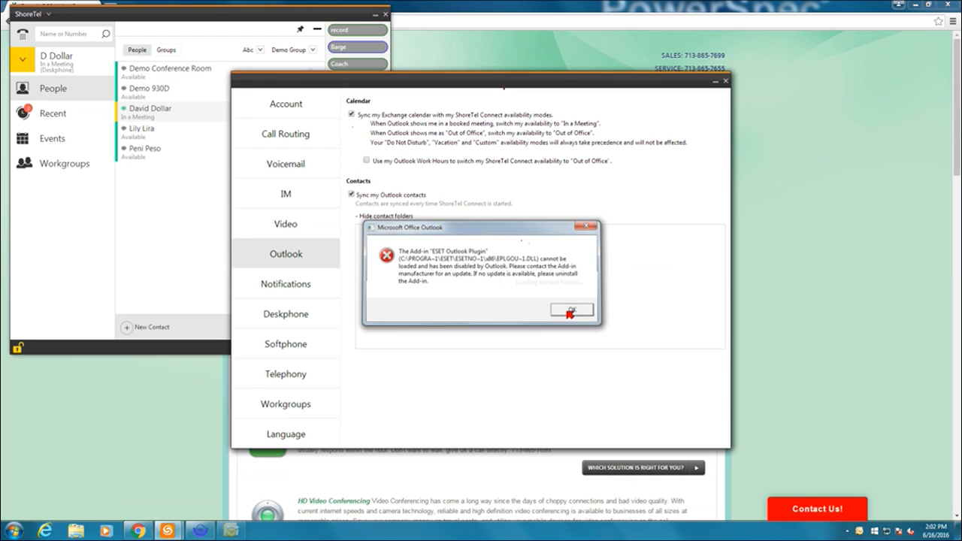
pyautogui.click(569, 311)
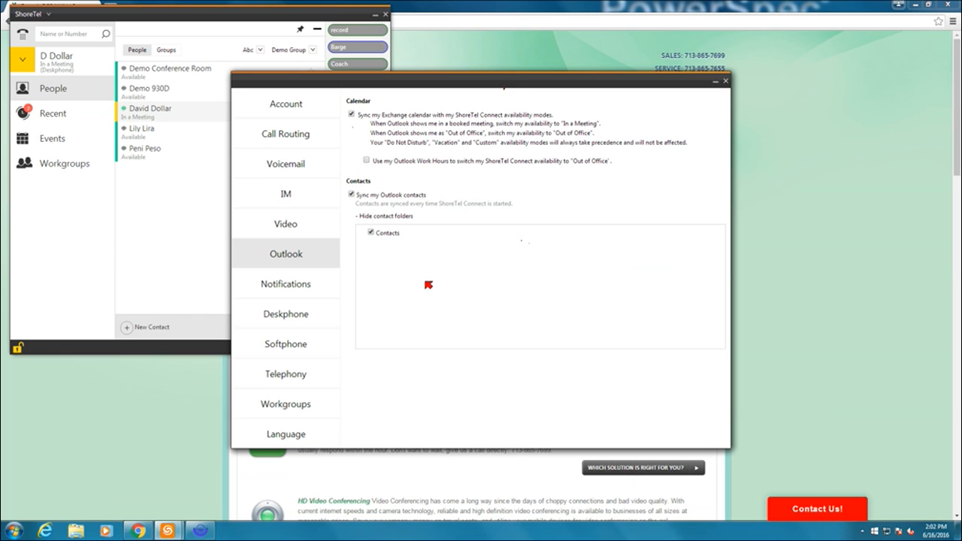
pyautogui.click(353, 196)
# - Enable email notification for incoming voicemail, with the voicemail attached as a wave file and marked as heard
pyautogui.click(305, 285)
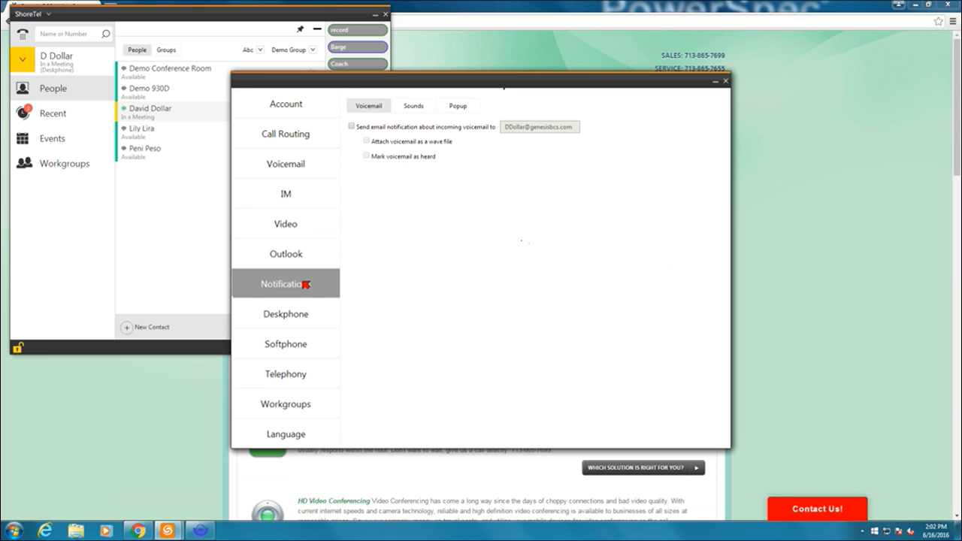
pyautogui.click(352, 126)
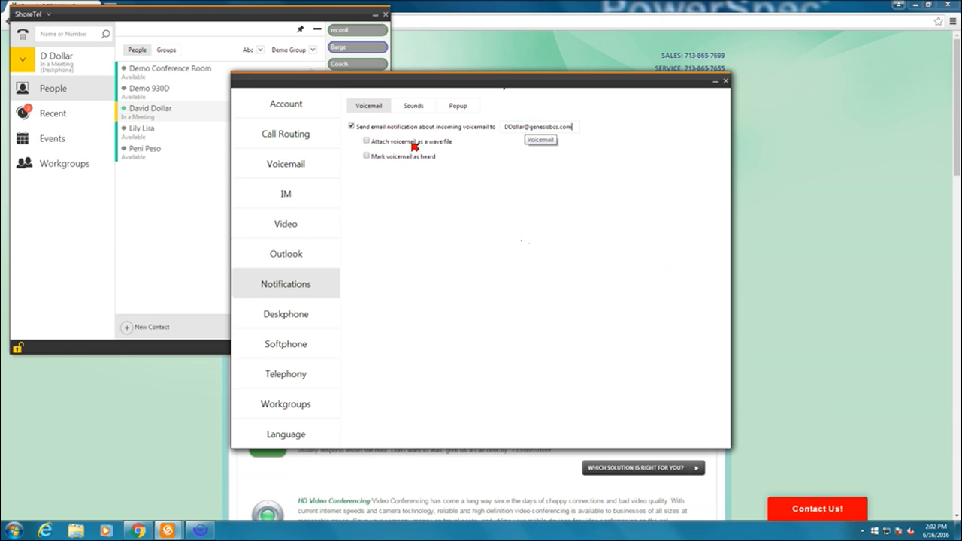
pyautogui.click(367, 141)
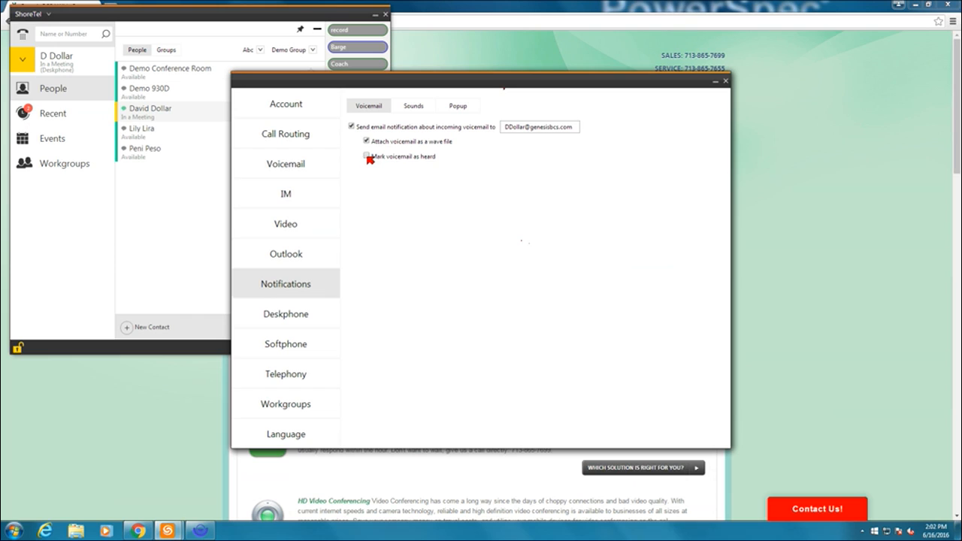
pyautogui.click(367, 156)
# - Examine the notification sound and popup options and the wallpaper and ringtone choices for the deskphone
pyautogui.click(409, 110)
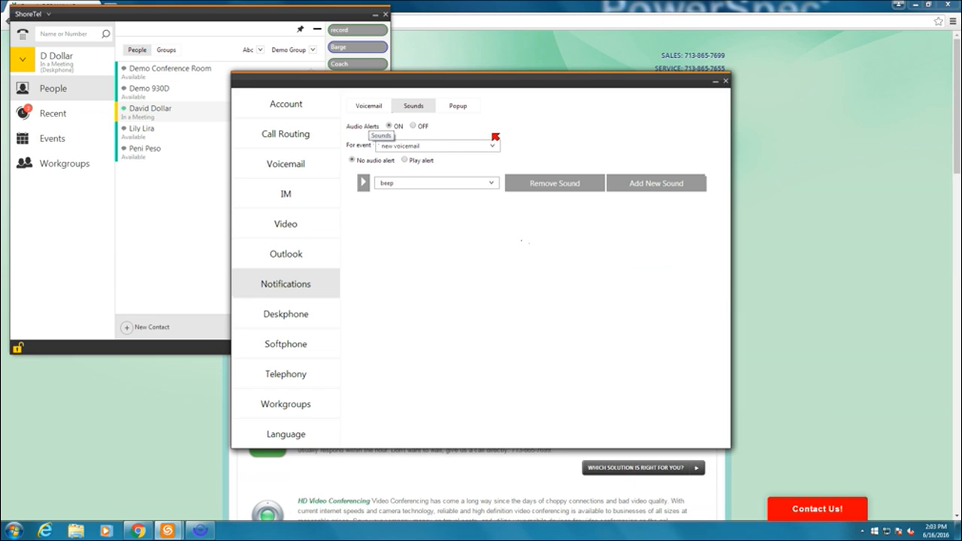
pyautogui.click(456, 106)
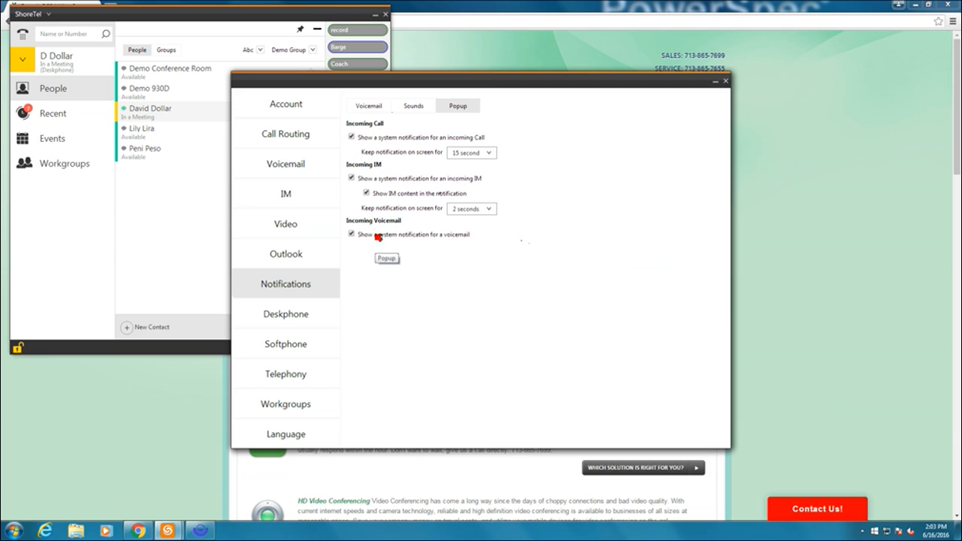
pyautogui.click(298, 315)
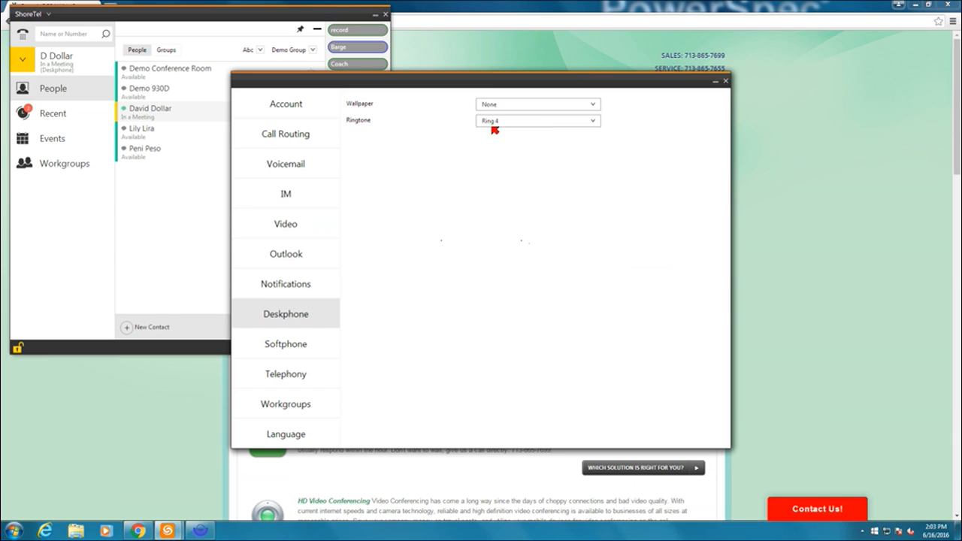
pyautogui.click(506, 106)
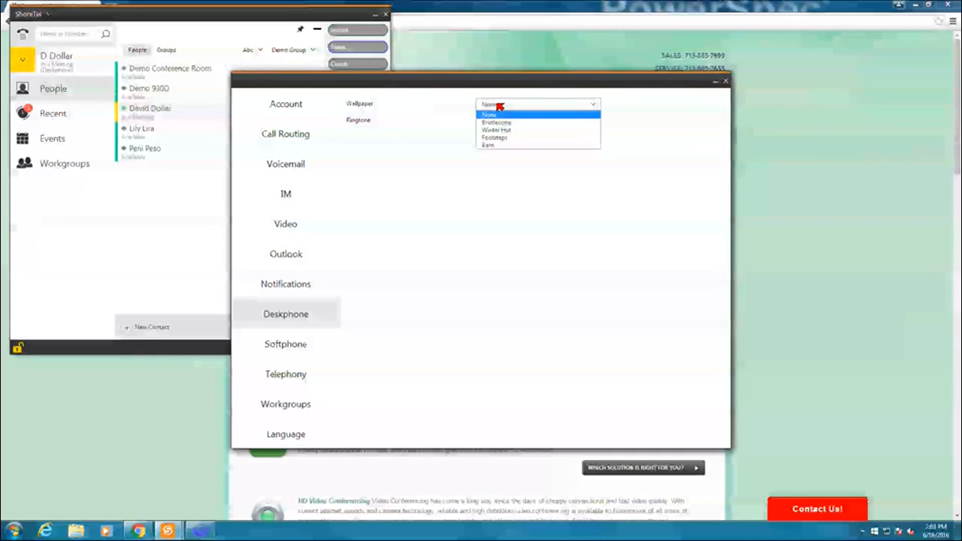
pyautogui.click(523, 105)
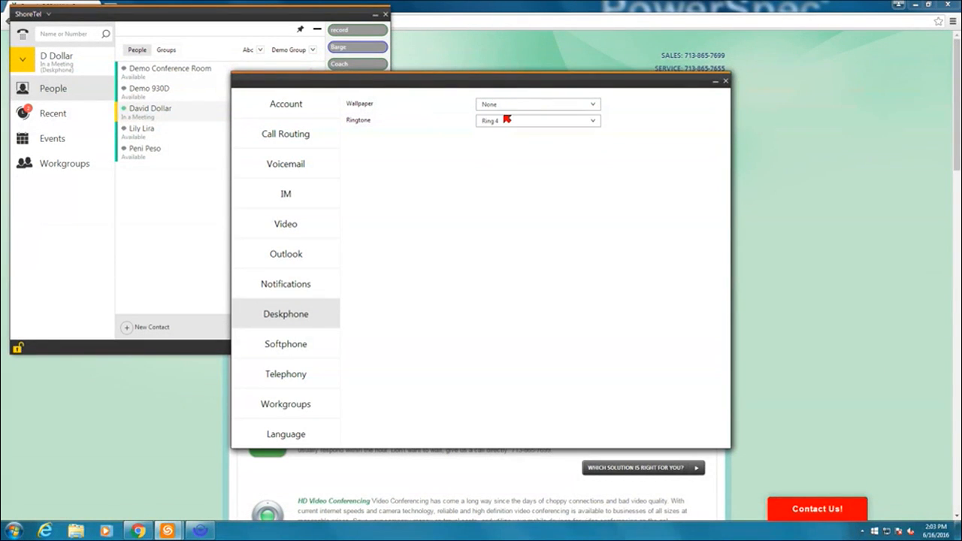
pyautogui.click(511, 120)
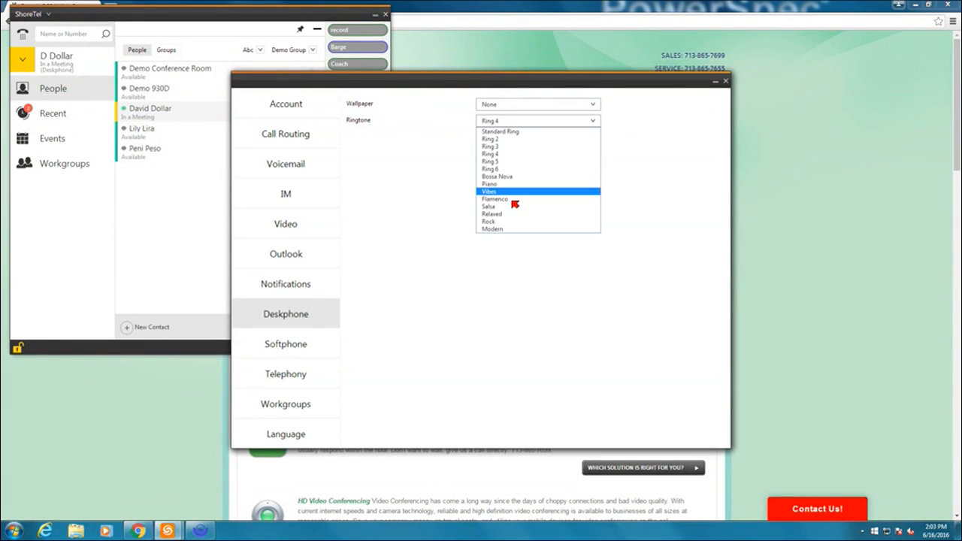
pyautogui.click(466, 145)
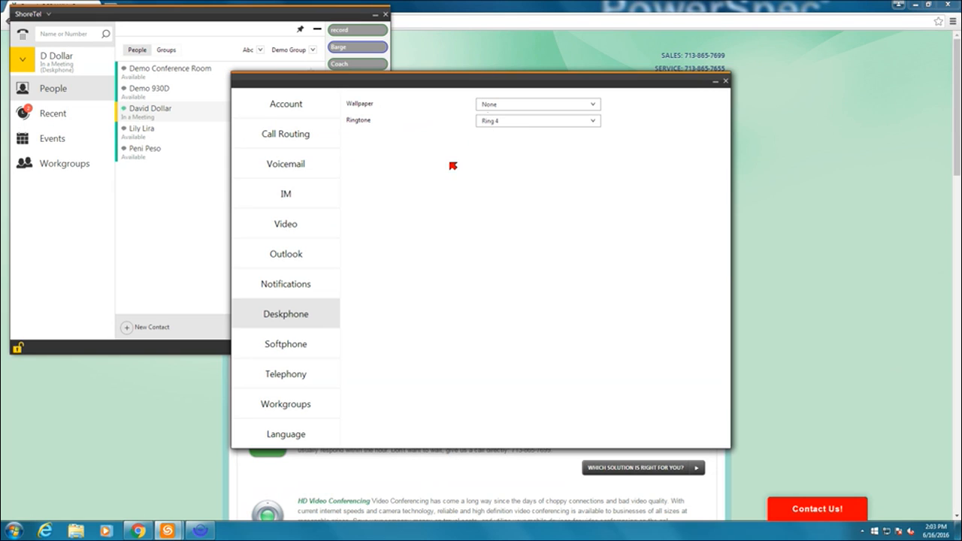
# - Examine the softphone, telephony, workgroups and language settings, and return to the account login settings
pyautogui.click(301, 339)
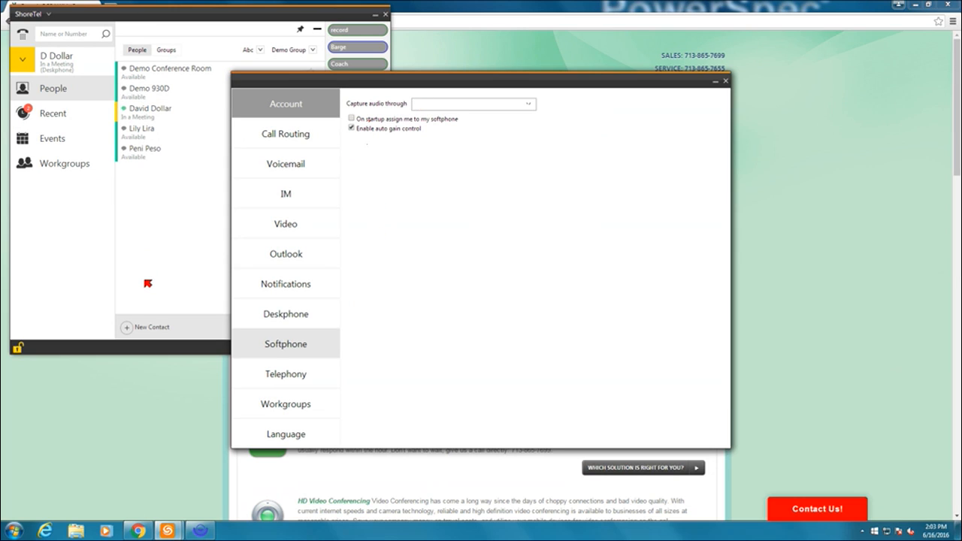
pyautogui.click(284, 374)
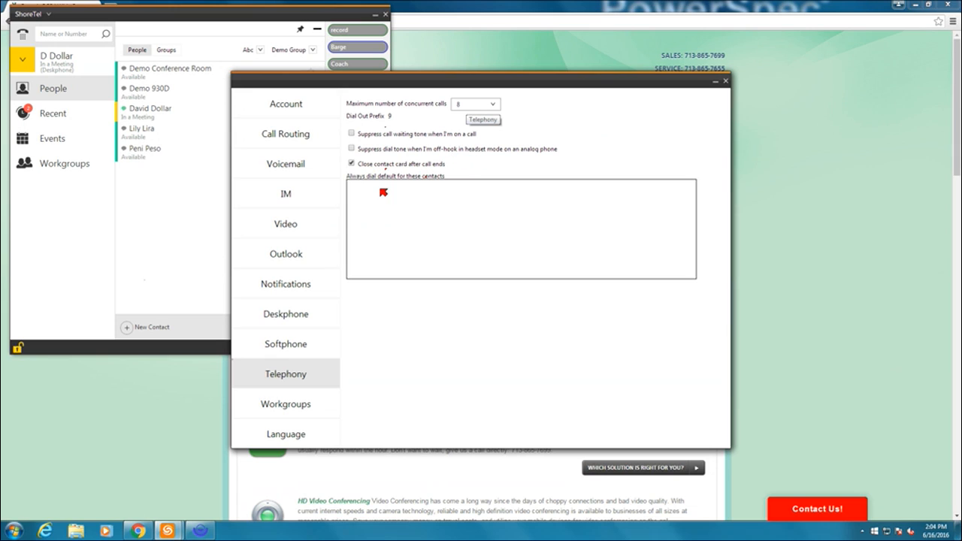
pyautogui.click(279, 408)
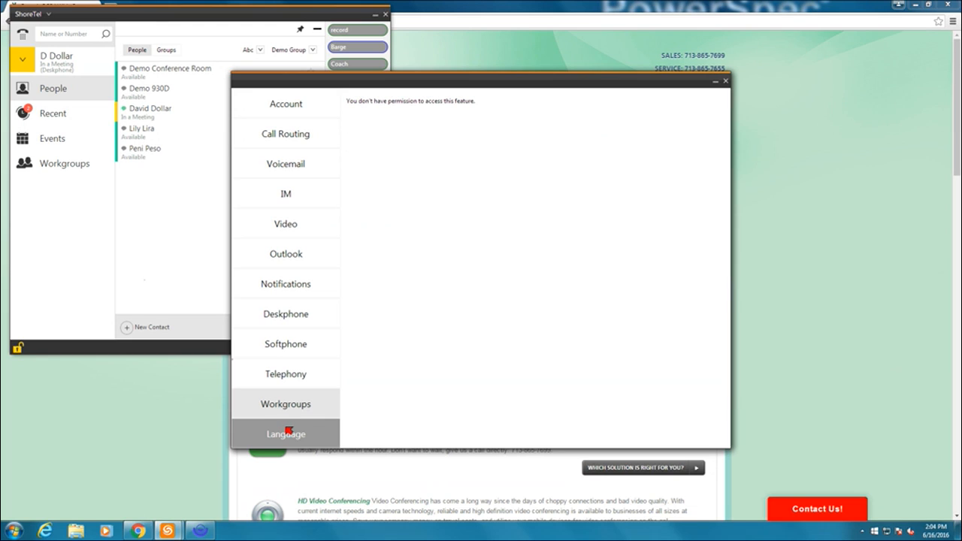
pyautogui.click(293, 433)
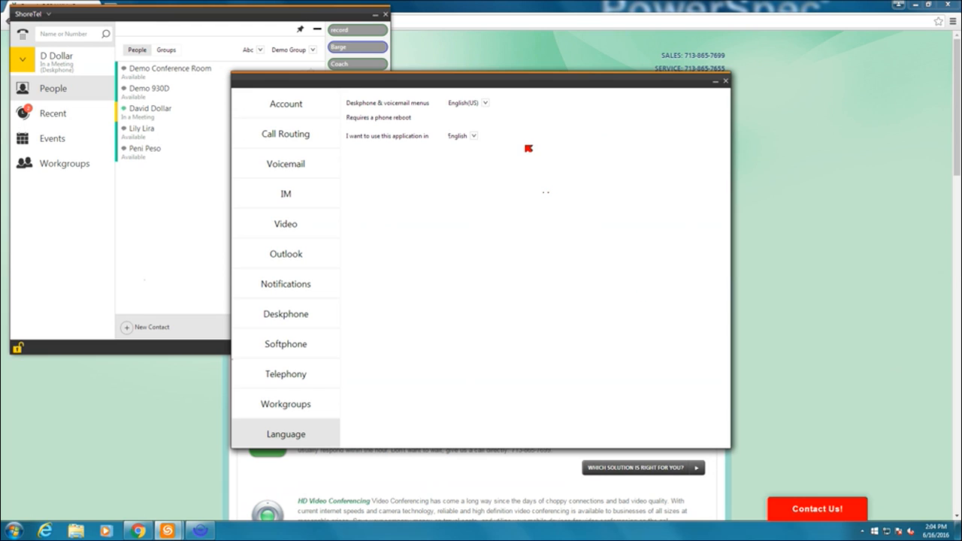
pyautogui.click(311, 117)
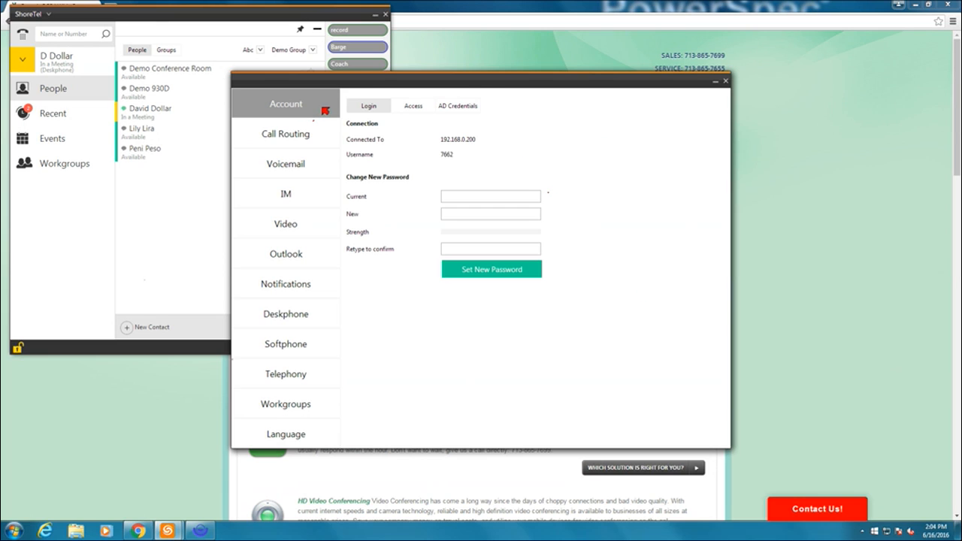